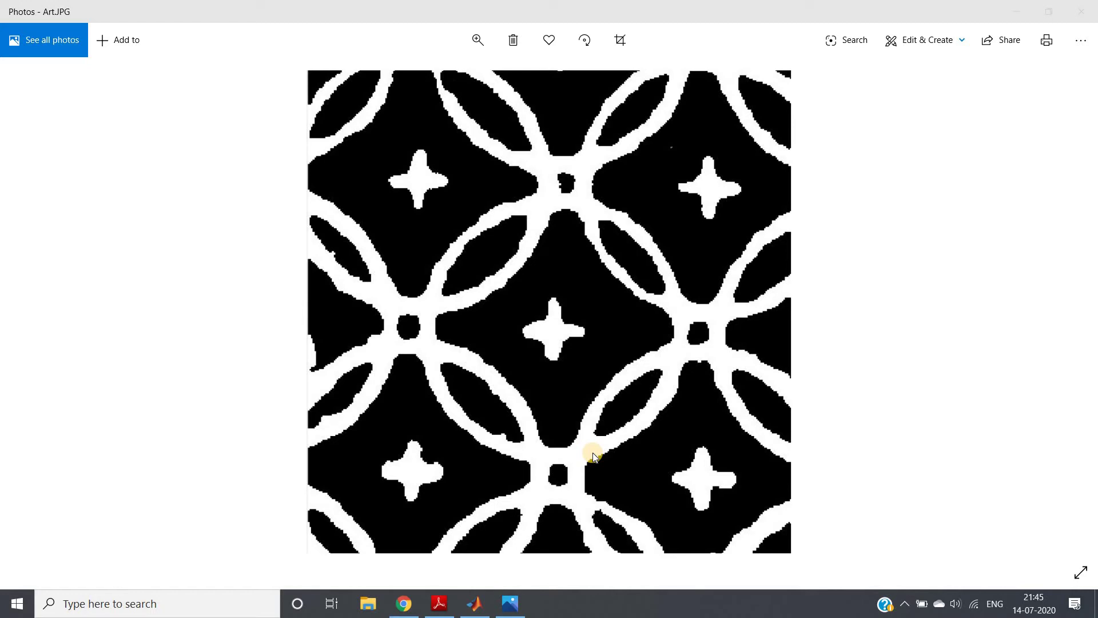
Switch to MATLAB and evaluate the first four setup lines of the script
{"action": "left_click", "coordinate": [472, 603]}
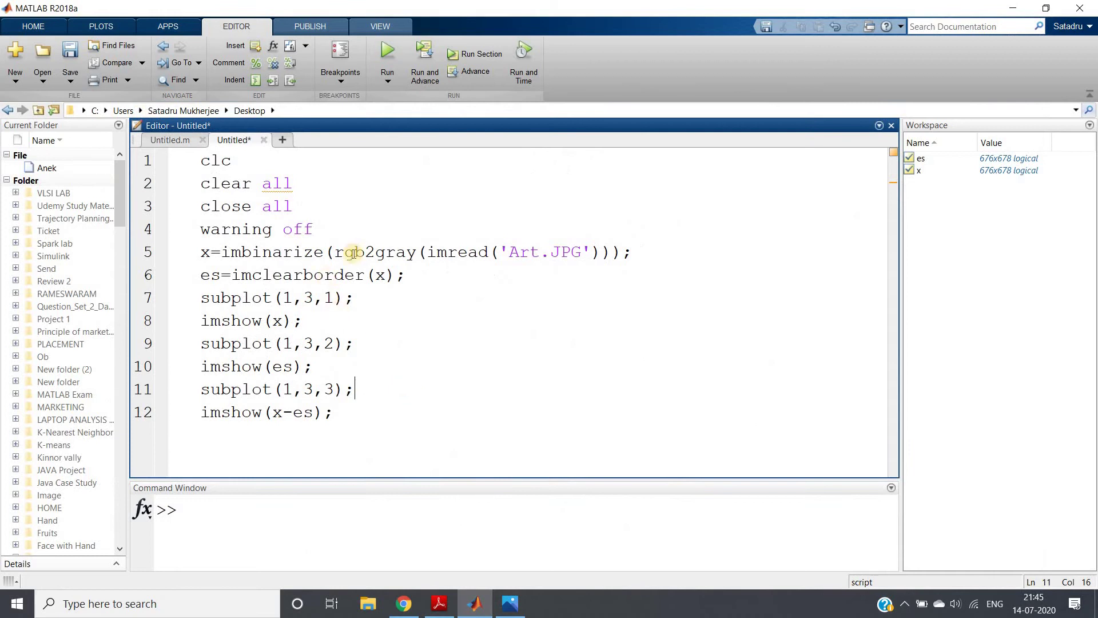
{"action": "left_click_drag", "start_coordinate": [337, 232], "coordinate": [213, 166]}
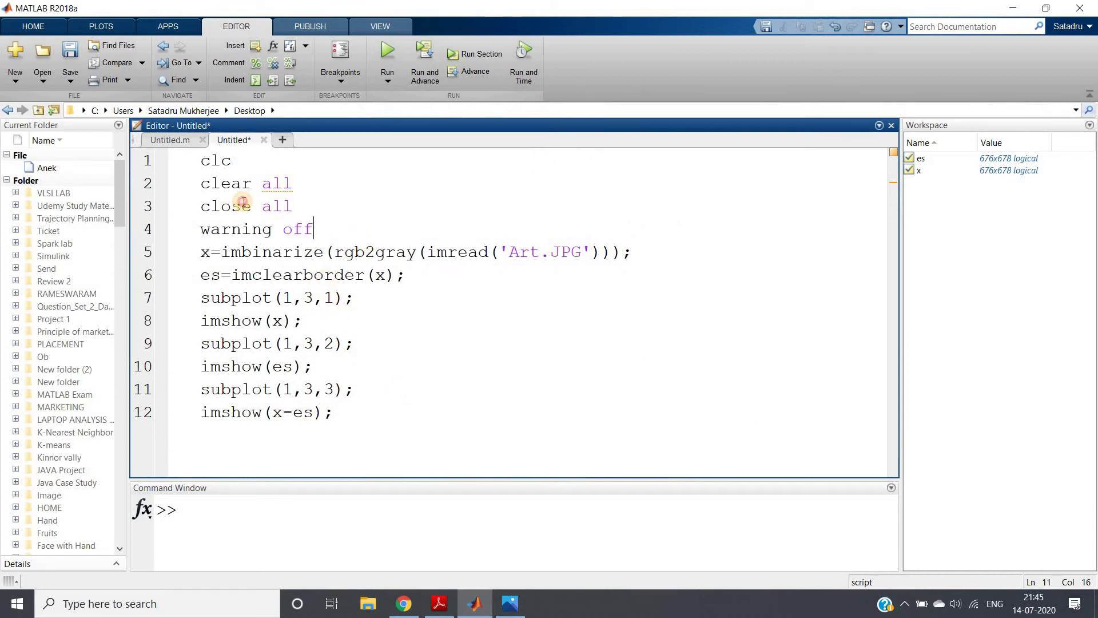
{"action": "right_click", "coordinate": [212, 165]}
{"action": "left_click", "coordinate": [224, 170]}
Review the imbinarize/rgb2gray/imread line 5, add imshow(x); after it, and select lines 1–6
{"action": "left_click", "coordinate": [202, 251]}
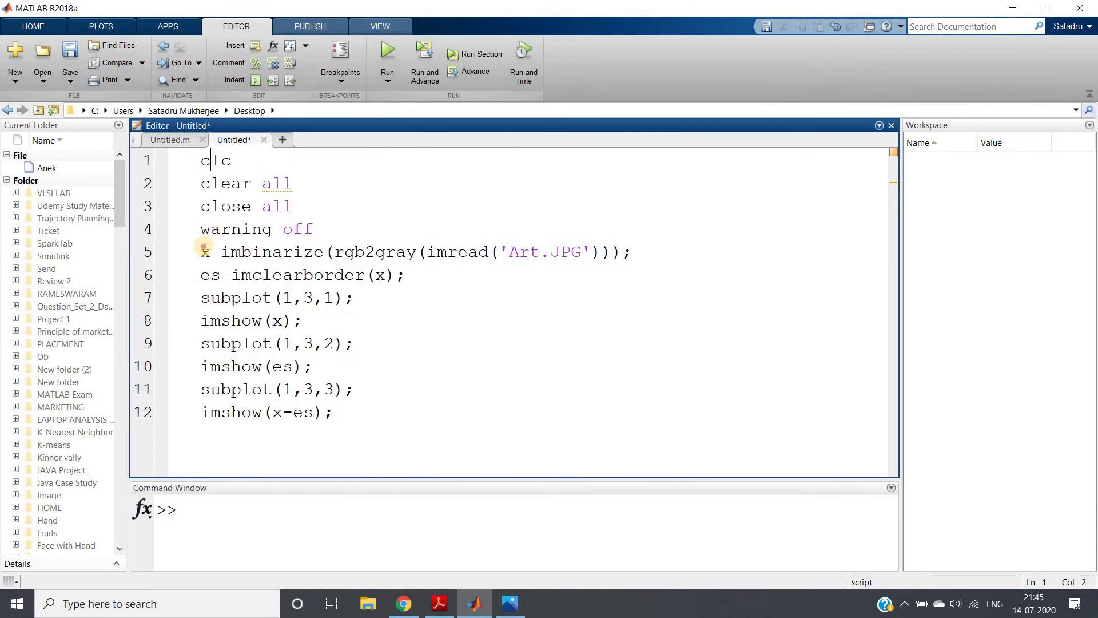
{"action": "left_click_drag", "start_coordinate": [399, 253], "coordinate": [651, 256]}
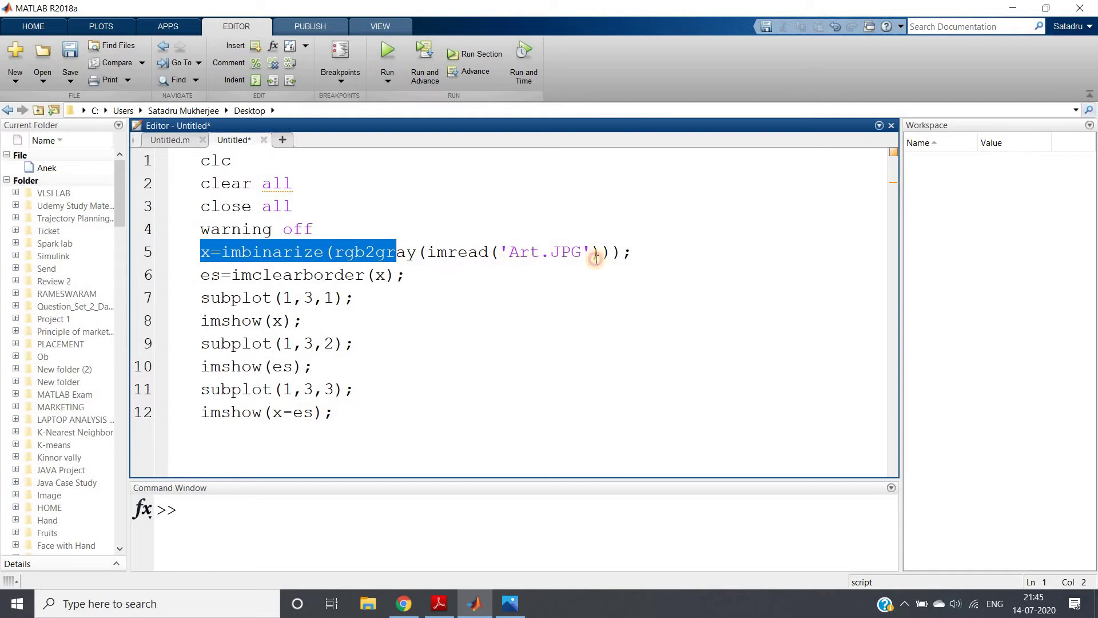
{"action": "left_click", "coordinate": [651, 255]}
{"action": "left_click_drag", "start_coordinate": [427, 254], "coordinate": [499, 254]}
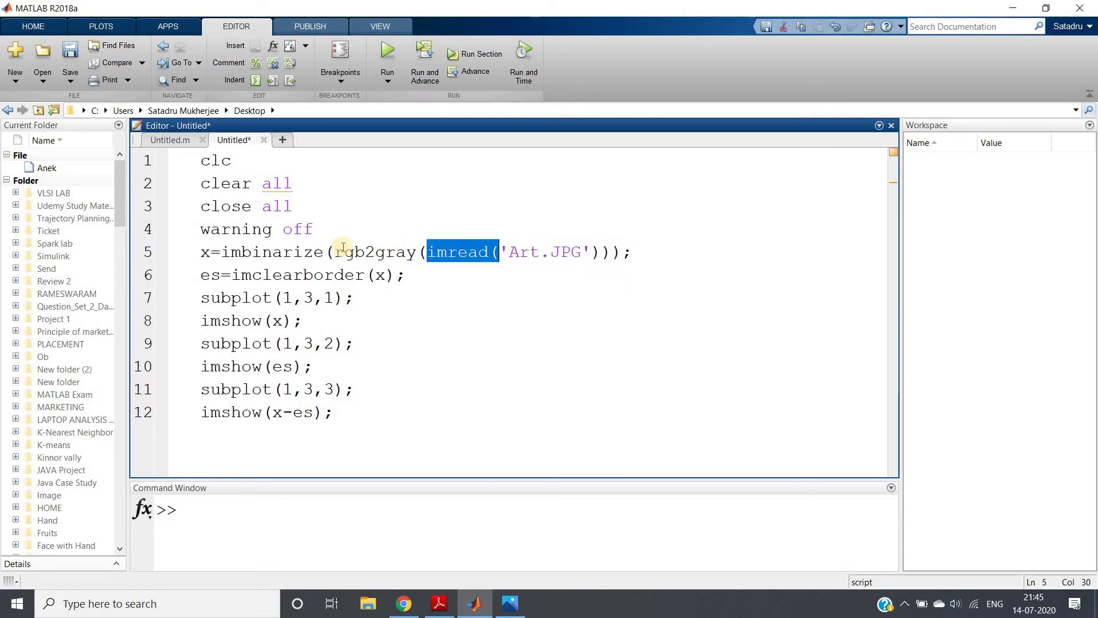
{"action": "left_click_drag", "start_coordinate": [334, 250], "coordinate": [416, 251]}
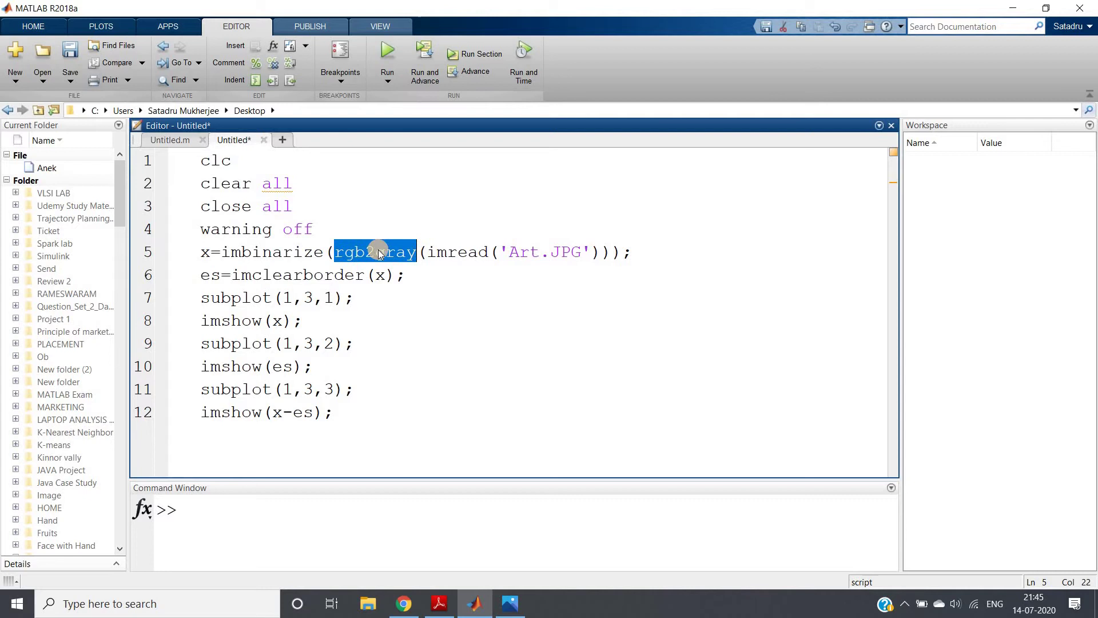
{"action": "left_click_drag", "start_coordinate": [222, 251], "coordinate": [329, 252]}
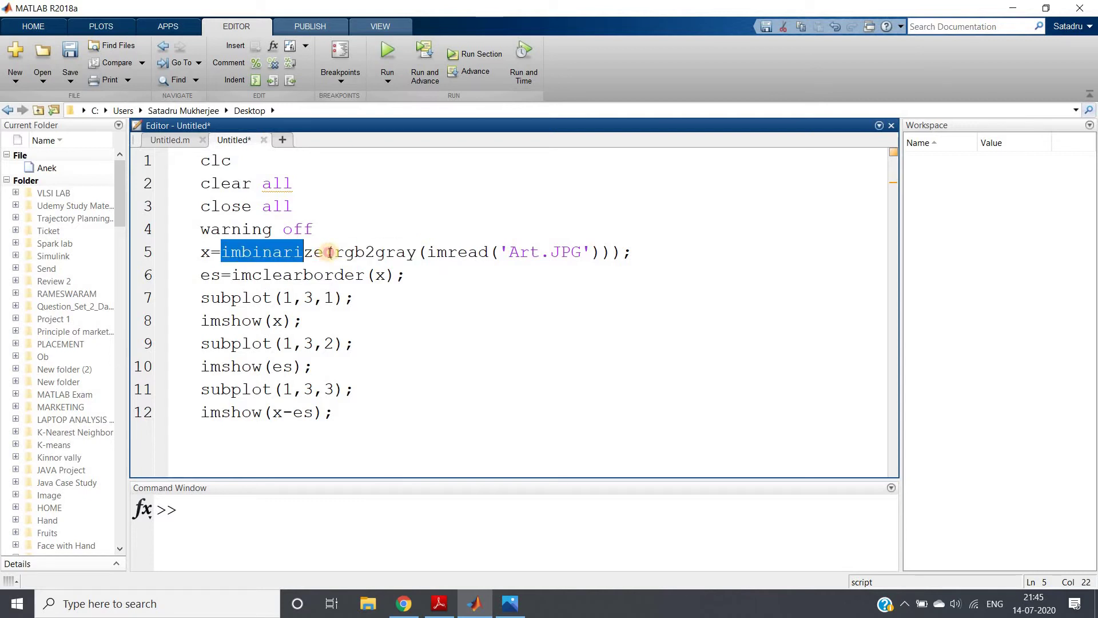
{"action": "left_click", "coordinate": [635, 253]}
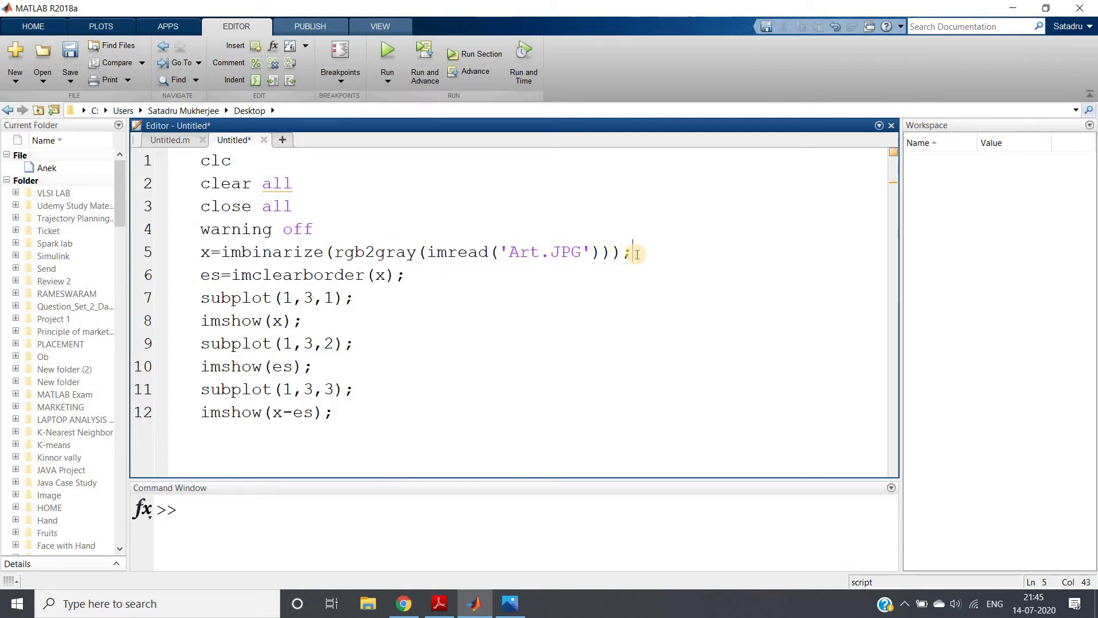
{"action": "key", "text": "Return"}
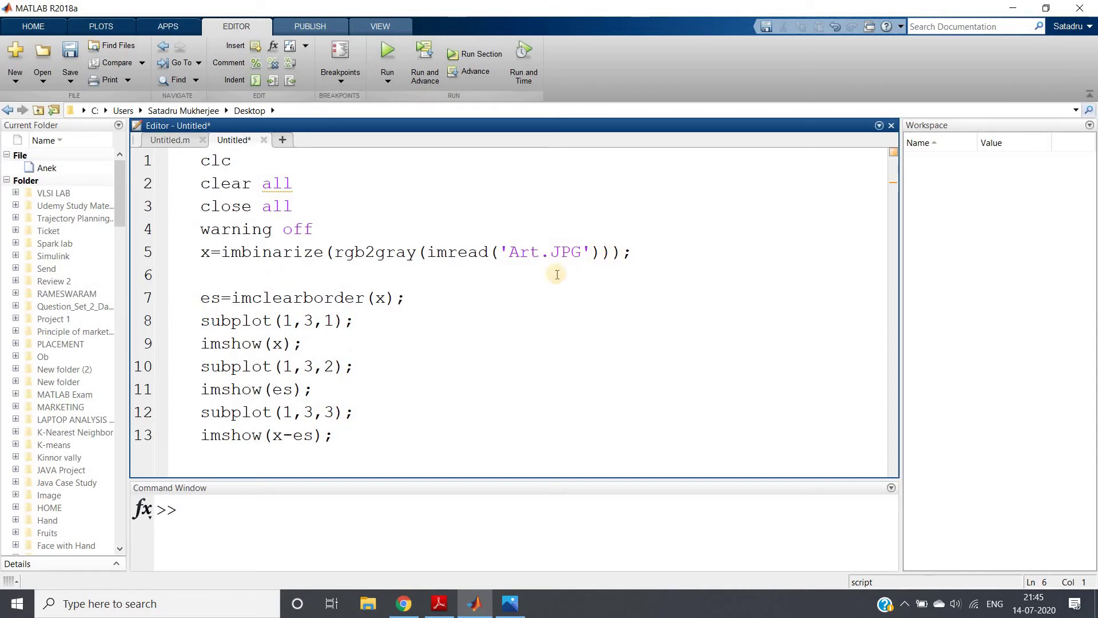
{"action": "type", "text": "imshow(x"}
{"action": "type", "text": ");"}
{"action": "left_click_drag", "start_coordinate": [303, 274], "coordinate": [201, 161]}
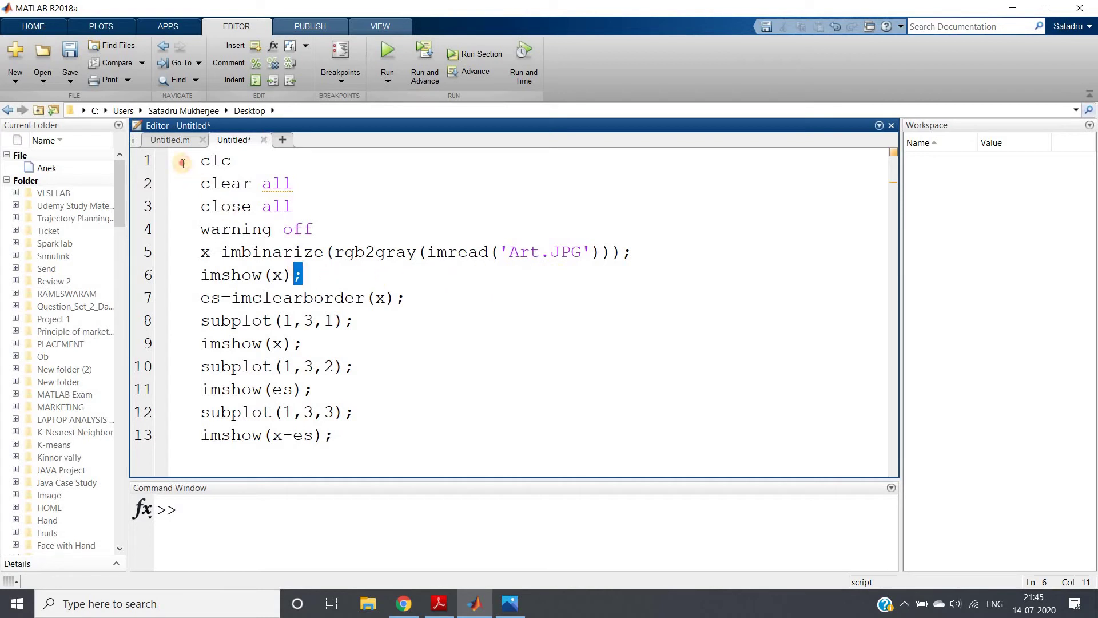
Evaluate lines 1–6 to show the binarized Art.JPG image in Figure 1
{"action": "right_click", "coordinate": [214, 182]}
{"action": "left_click", "coordinate": [240, 180]}
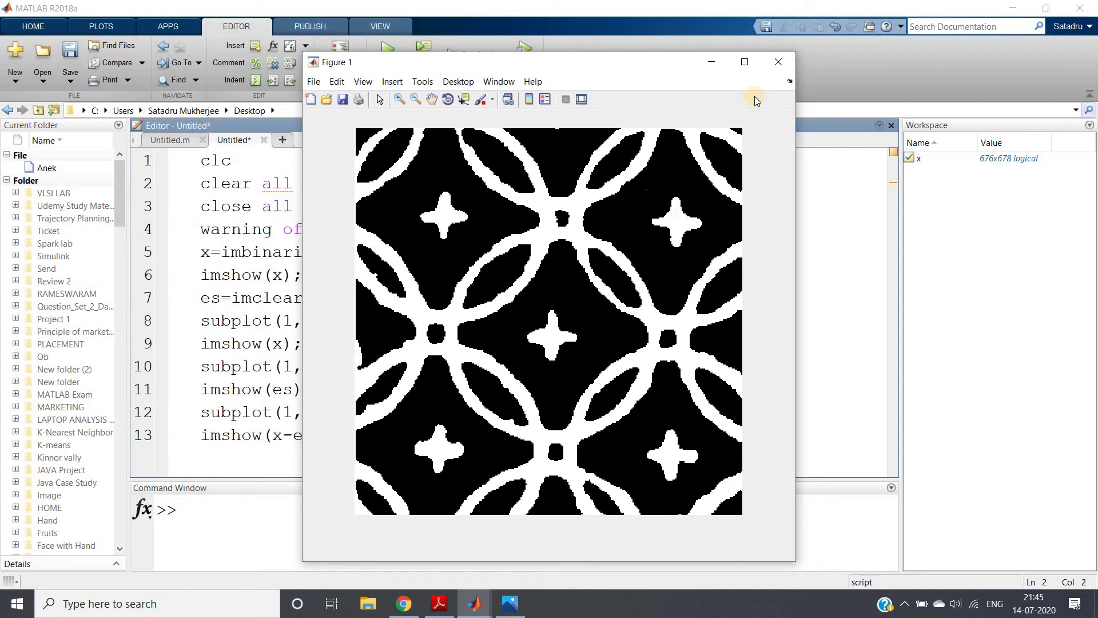
Close the binarized figure and inspect the imclearborder call on line 7
{"action": "left_click", "coordinate": [778, 62]}
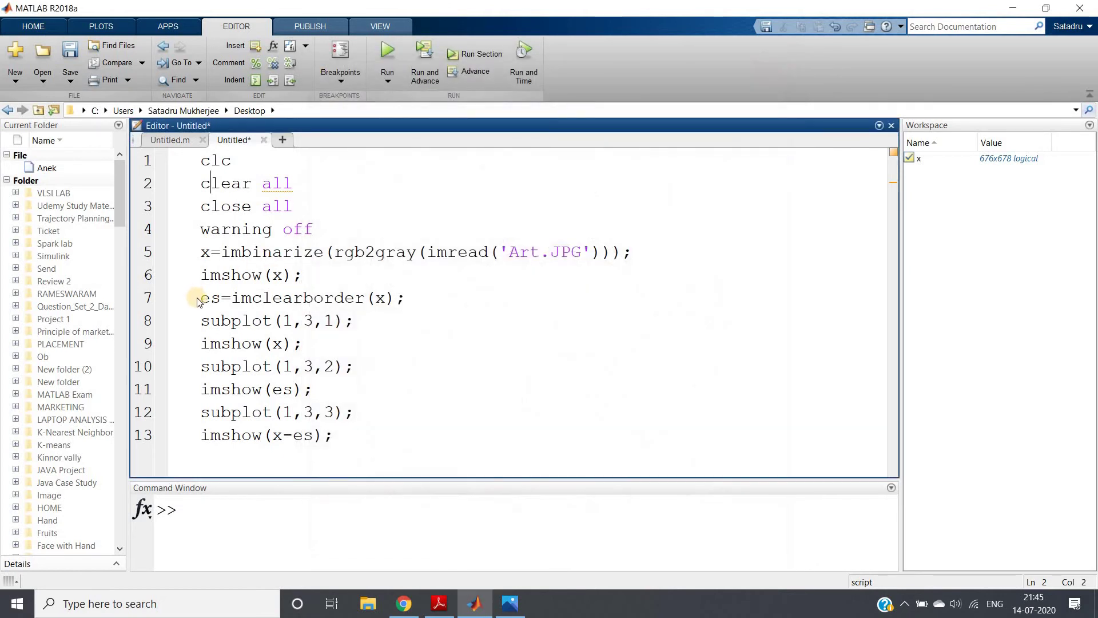
{"action": "left_click_drag", "start_coordinate": [200, 297], "coordinate": [432, 298]}
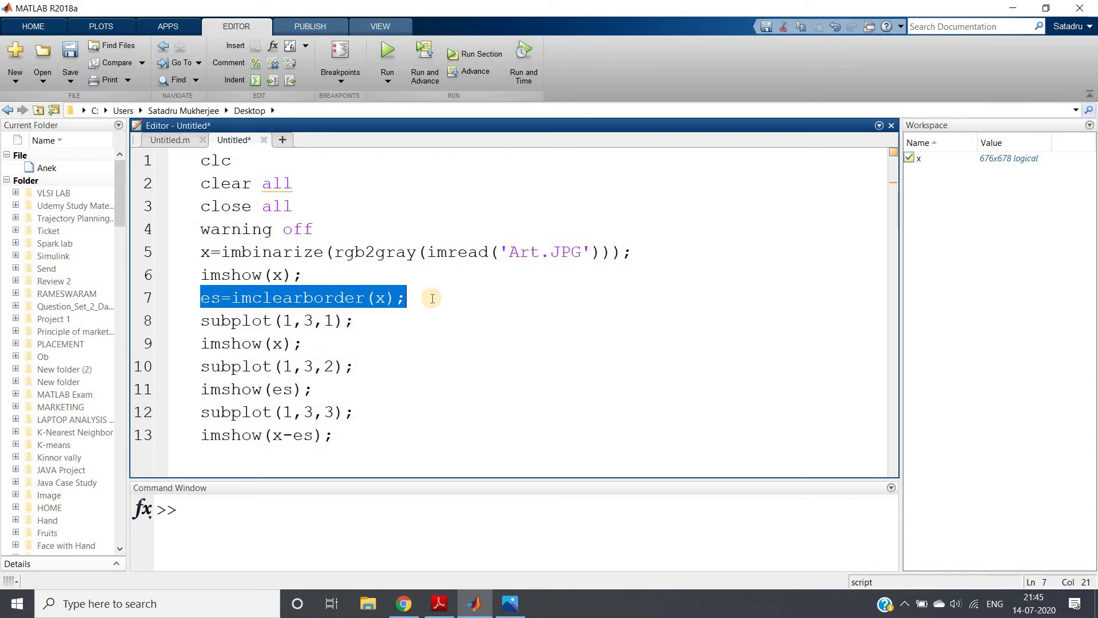
{"action": "left_click", "coordinate": [432, 298]}
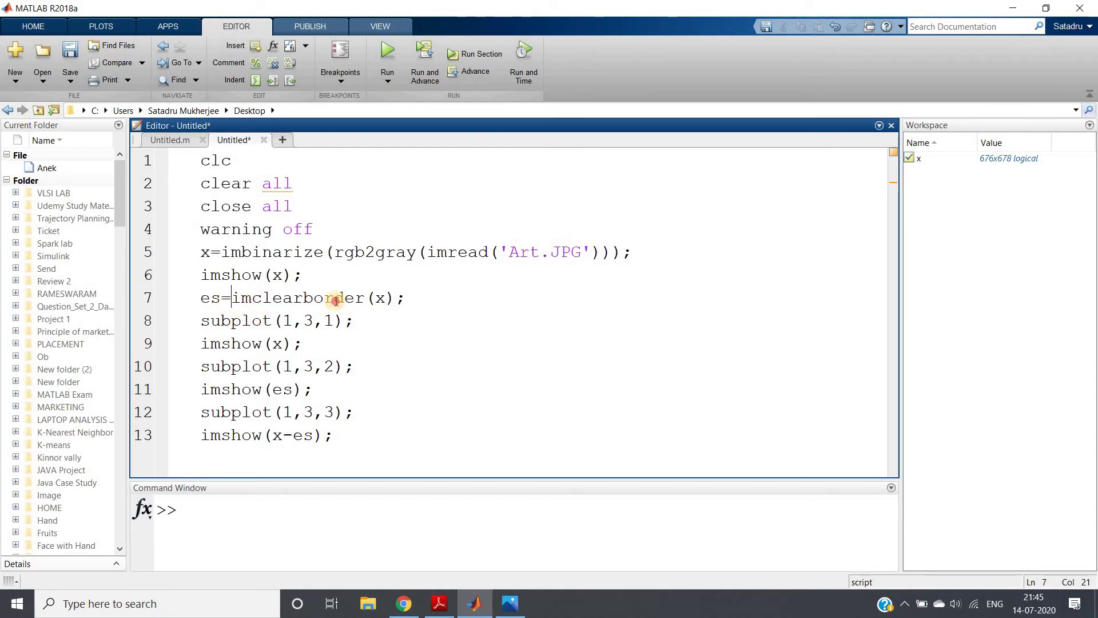
{"action": "left_click_drag", "start_coordinate": [232, 298], "coordinate": [360, 297]}
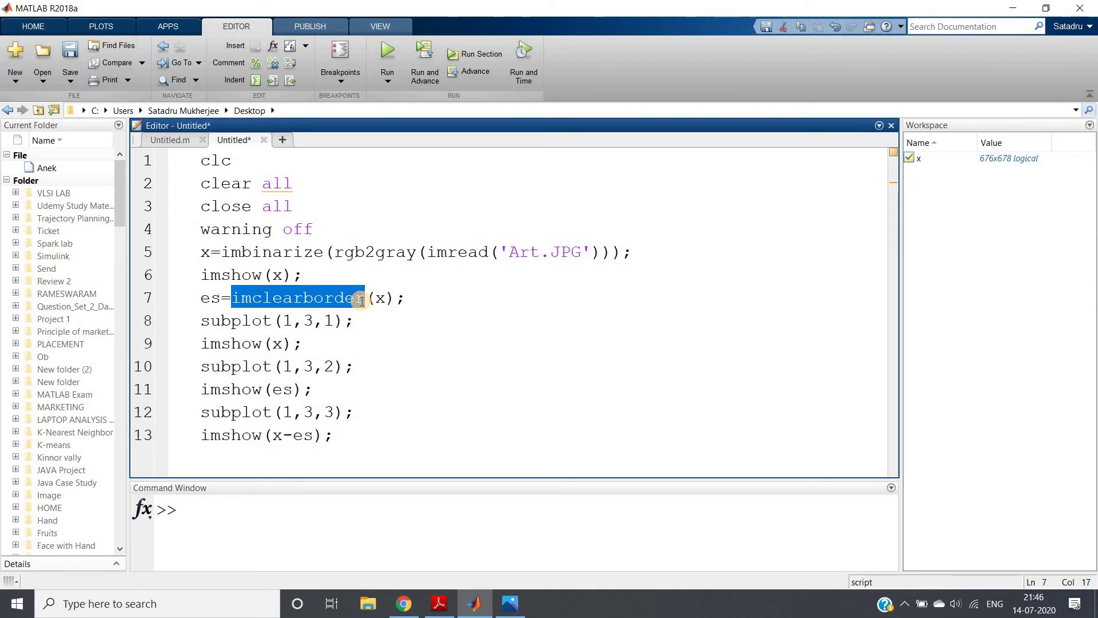
{"action": "left_click", "coordinate": [335, 317]}
Add title('Original Input Image'); below the first subplot's imshow(x)
{"action": "left_click", "coordinate": [204, 321]}
{"action": "left_click_drag", "start_coordinate": [336, 320], "coordinate": [362, 319]}
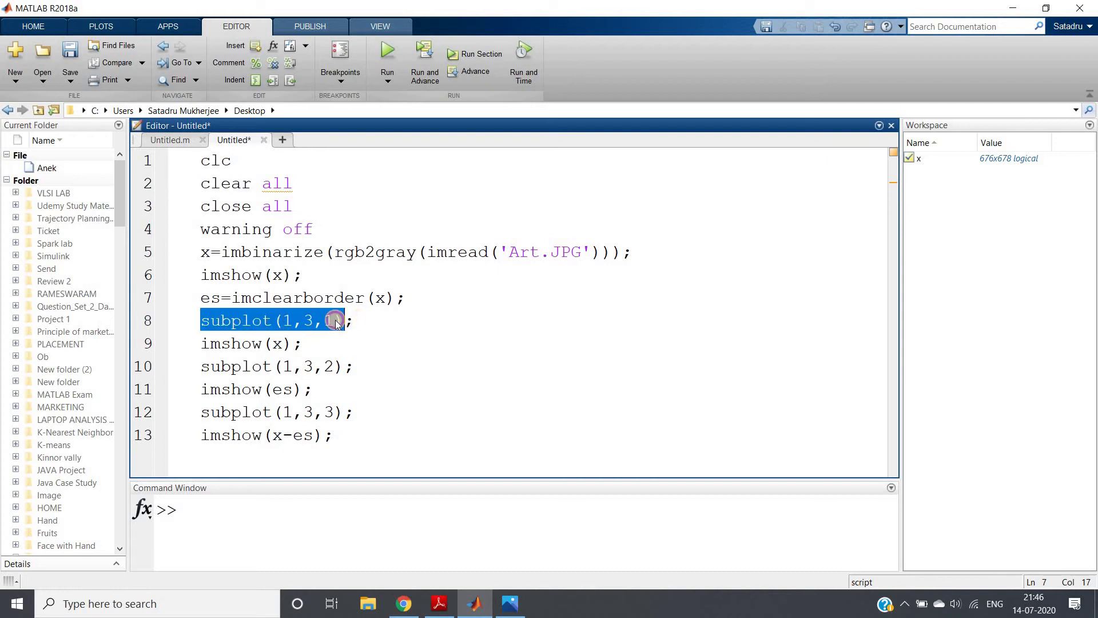
{"action": "left_click_drag", "start_coordinate": [211, 342], "coordinate": [328, 345]}
{"action": "left_click", "coordinate": [330, 344]}
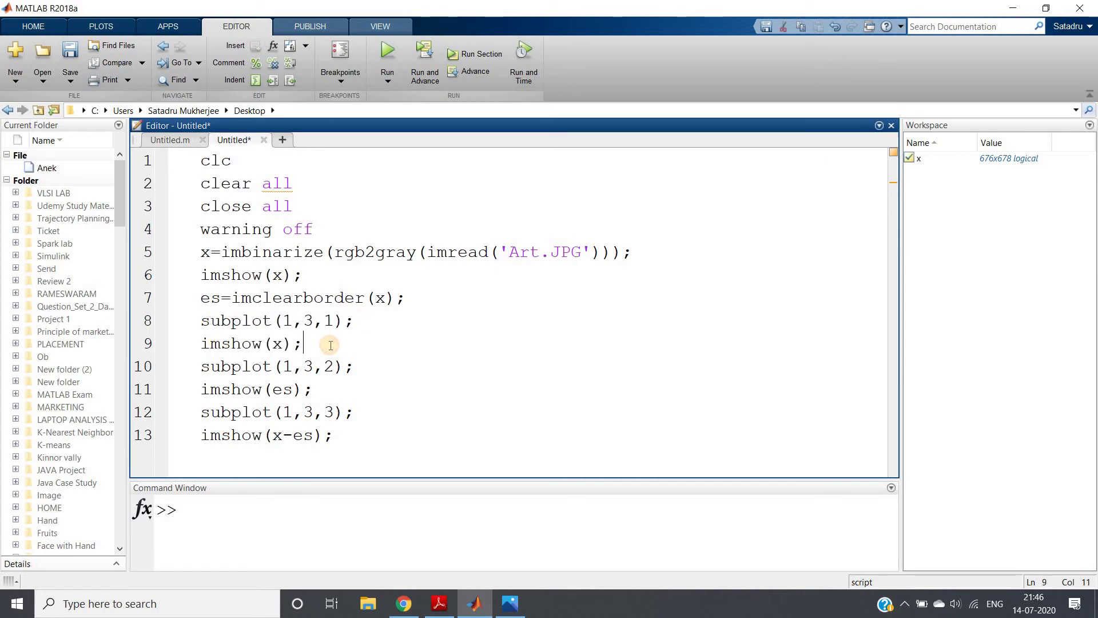
{"action": "key", "text": "Return"}
{"action": "type", "text": "titlw"}
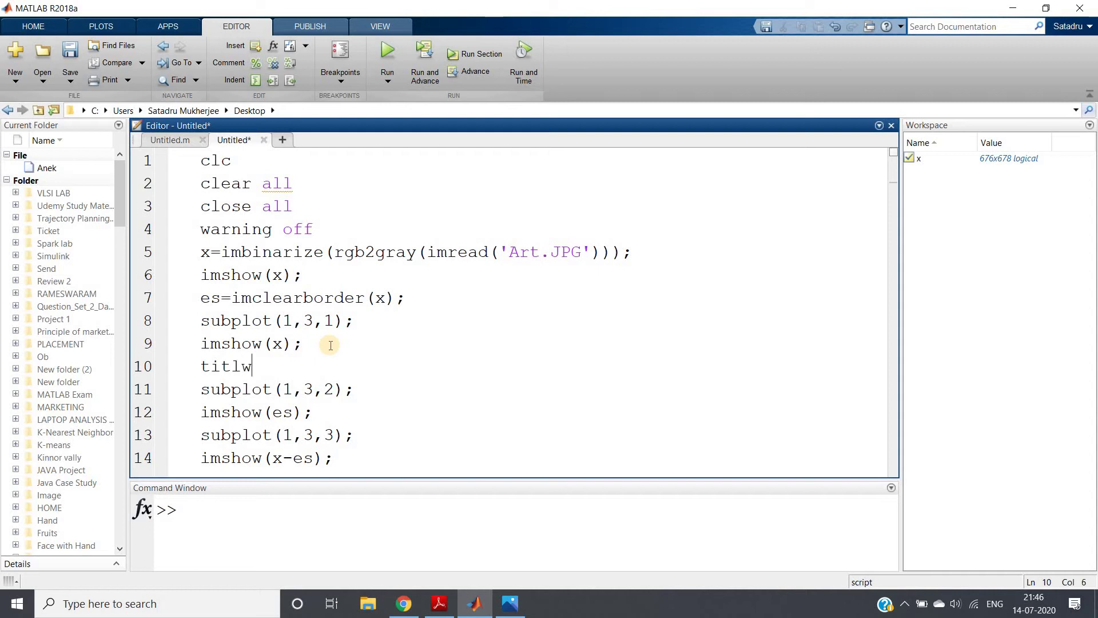
{"action": "key", "text": "BackSpace"}
{"action": "type", "text": "e("}
{"action": "type", "text": "'Ori"}
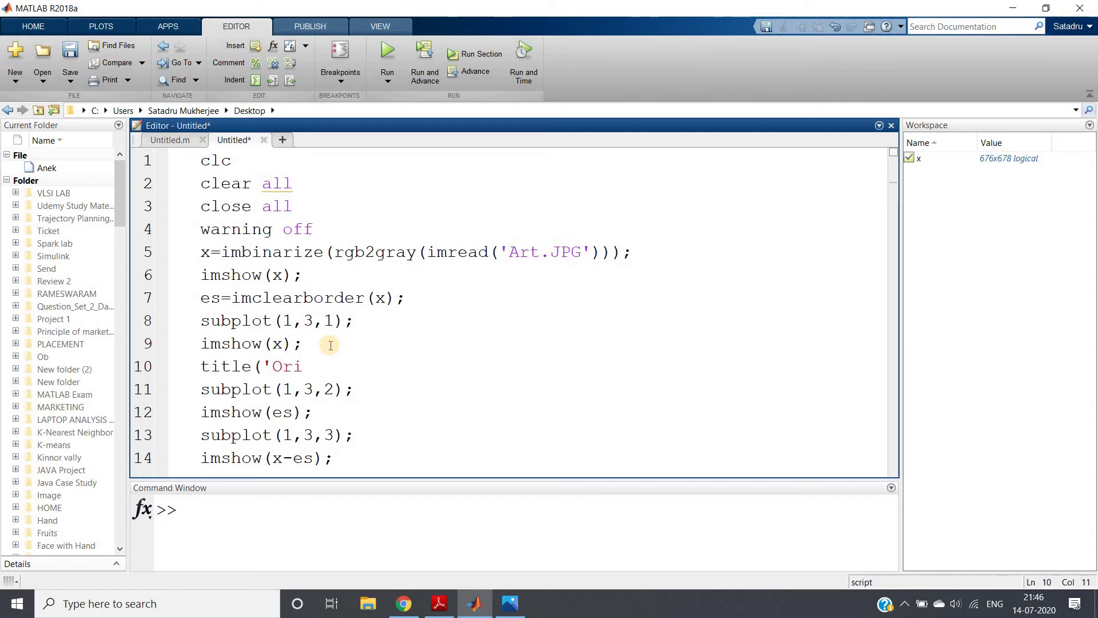
{"action": "type", "text": "ginal In"}
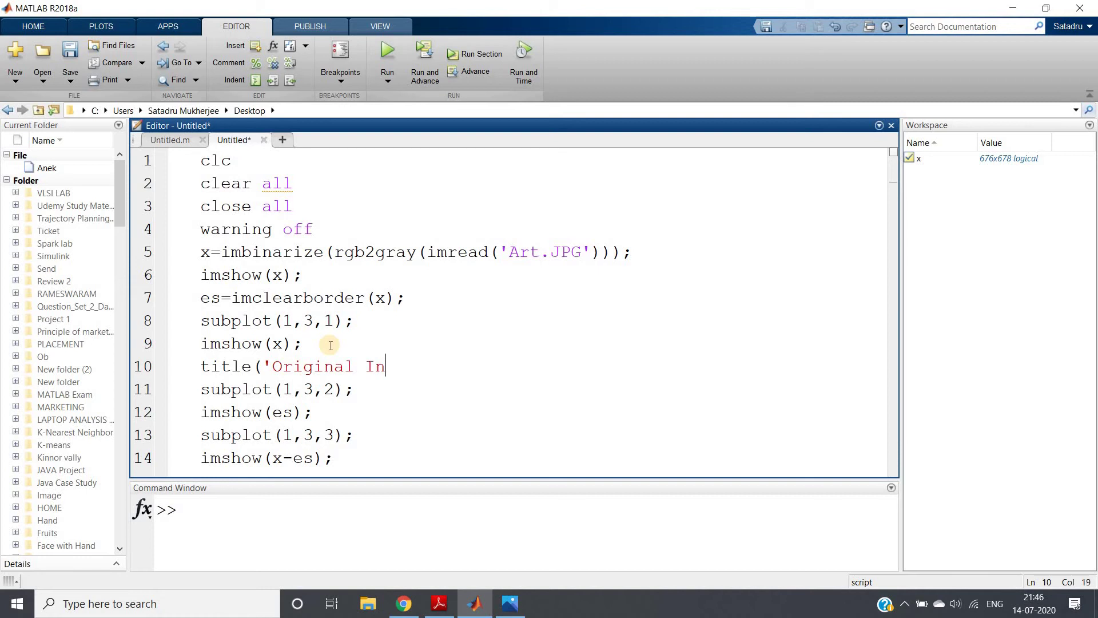
{"action": "type", "text": "put Image'"}
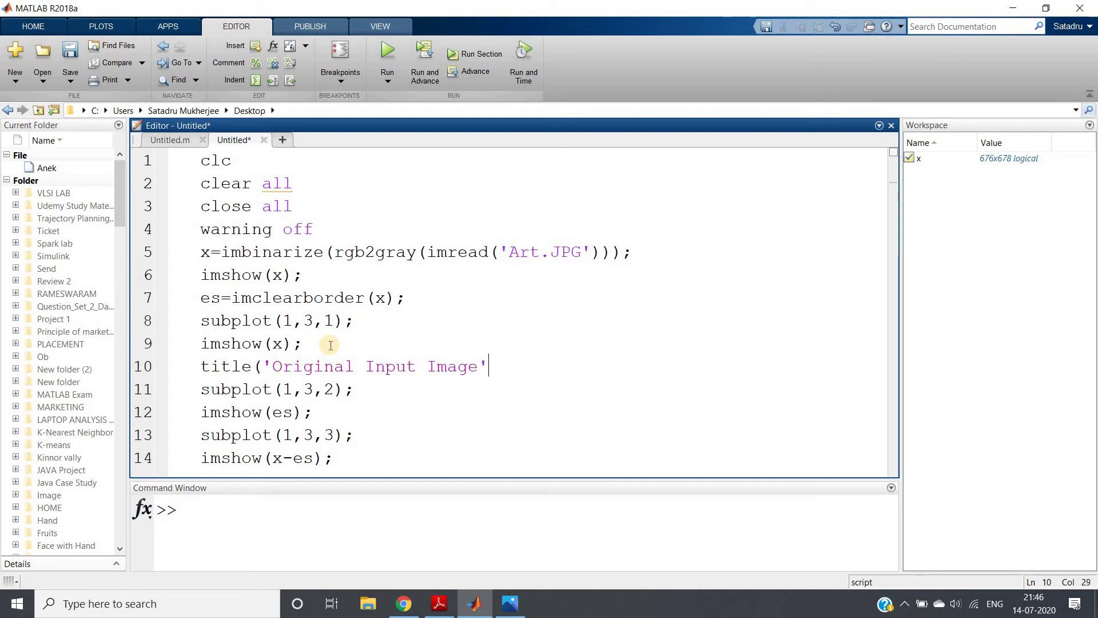
{"action": "type", "text": ");"}
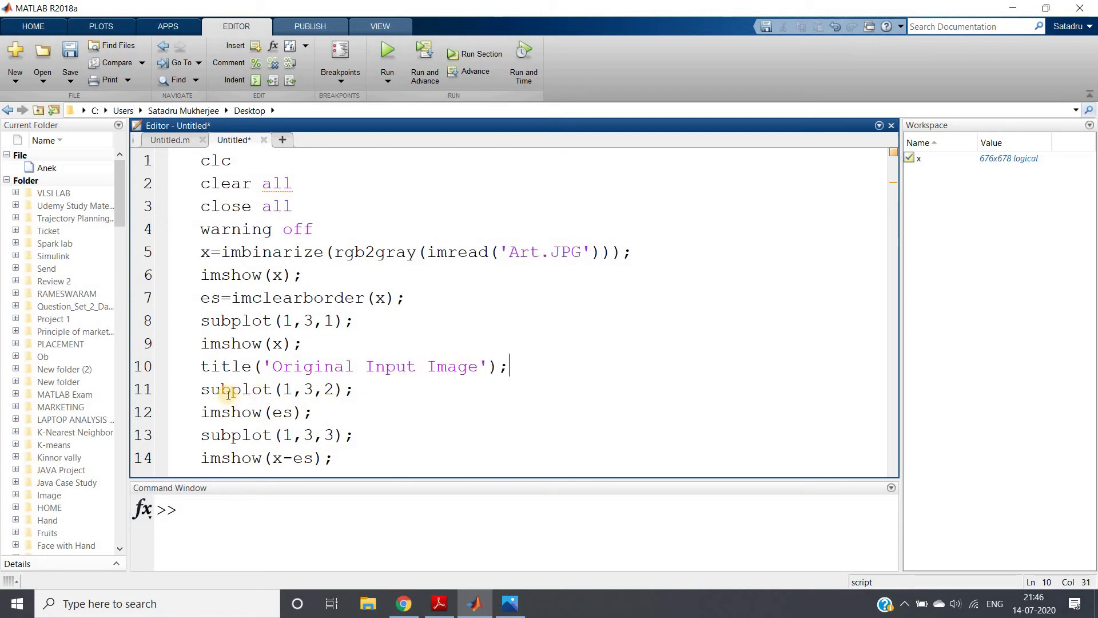
Add title('Image after clearing the border objects'); below imshow(es)
{"action": "left_click", "coordinate": [371, 388]}
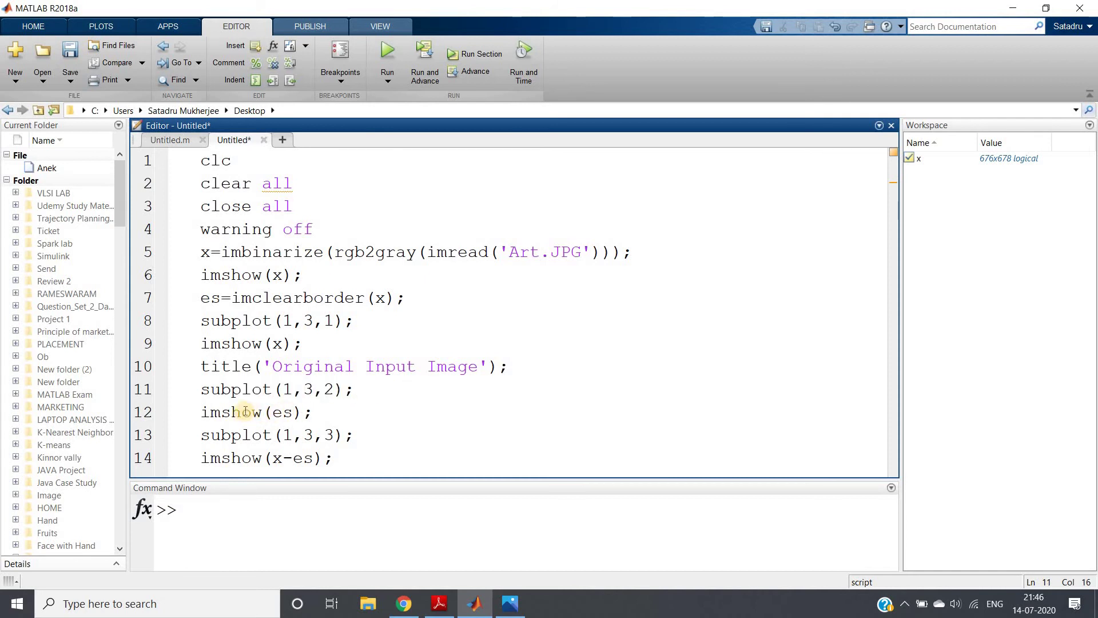
{"action": "left_click_drag", "start_coordinate": [243, 412], "coordinate": [262, 412]}
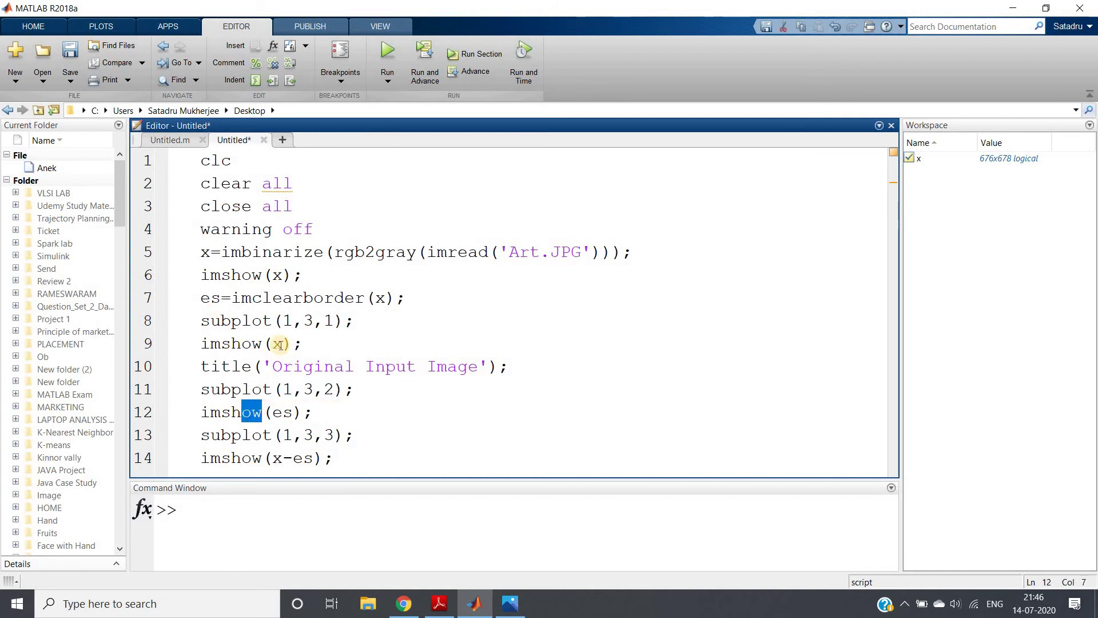
{"action": "left_click", "coordinate": [319, 409]}
{"action": "key", "text": "Return"}
{"action": "type", "text": "t"}
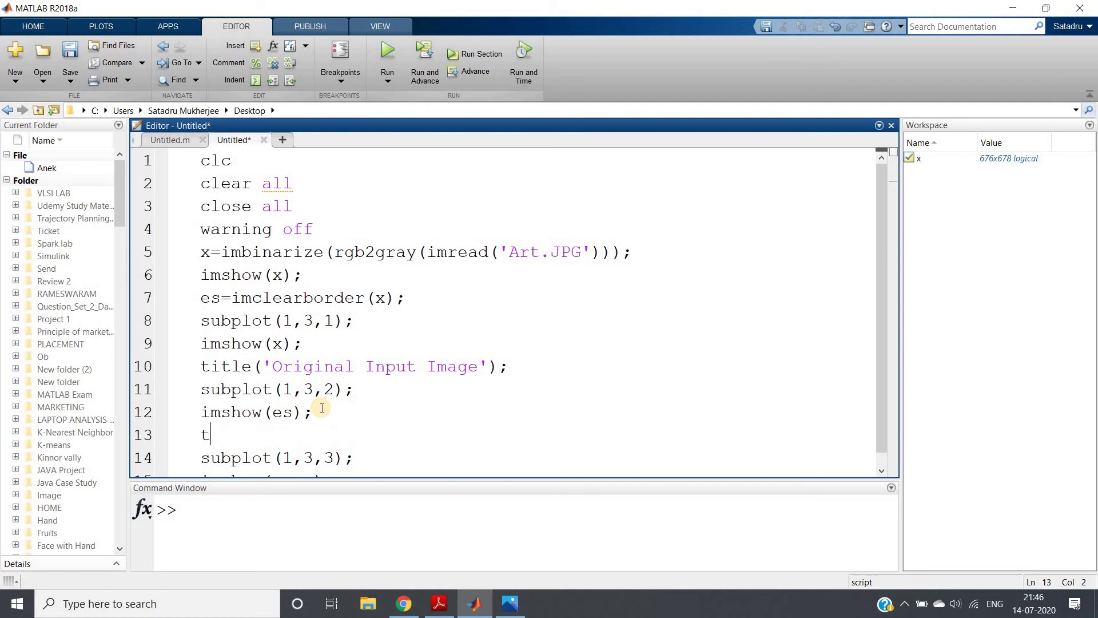
{"action": "type", "text": "itle('I"}
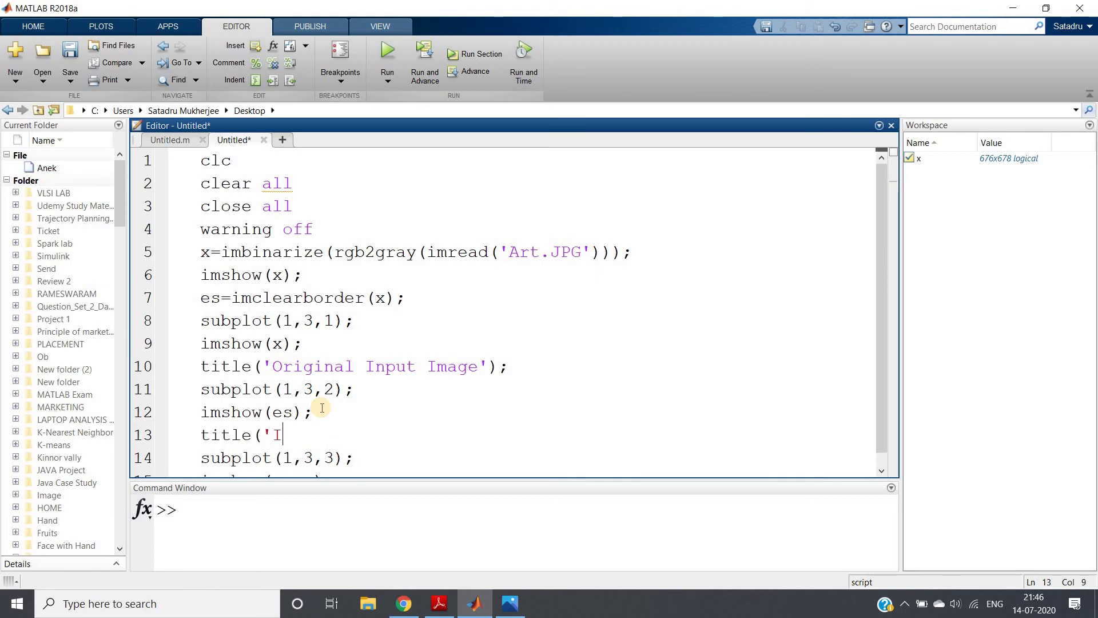
{"action": "type", "text": "mage "}
{"action": "type", "text": "after cle"}
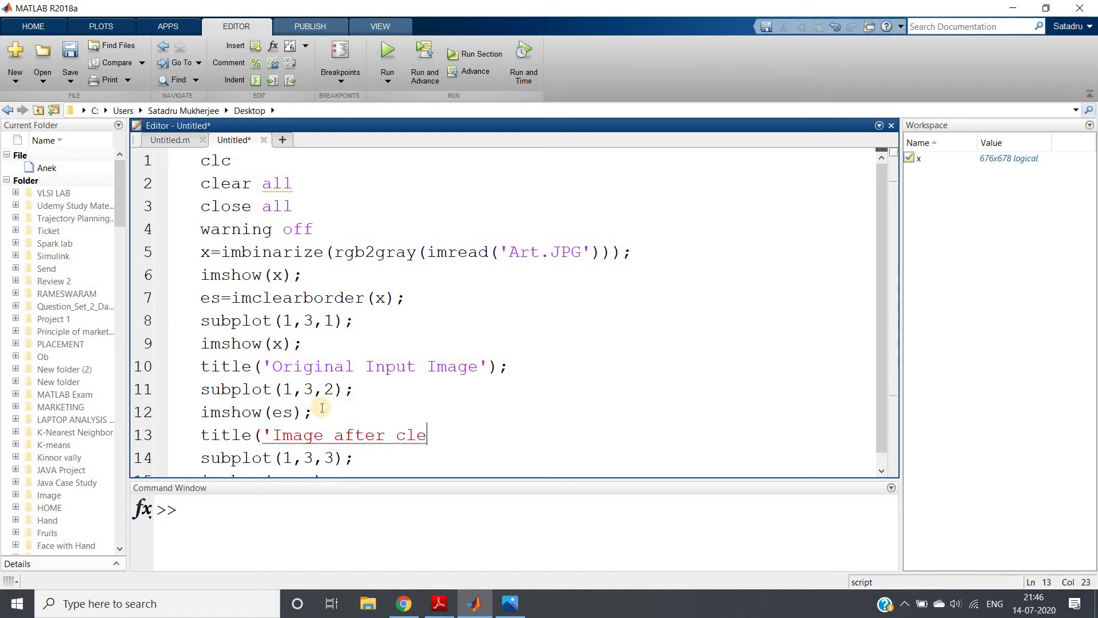
{"action": "type", "text": "ar"}
{"action": "type", "text": "ing the "}
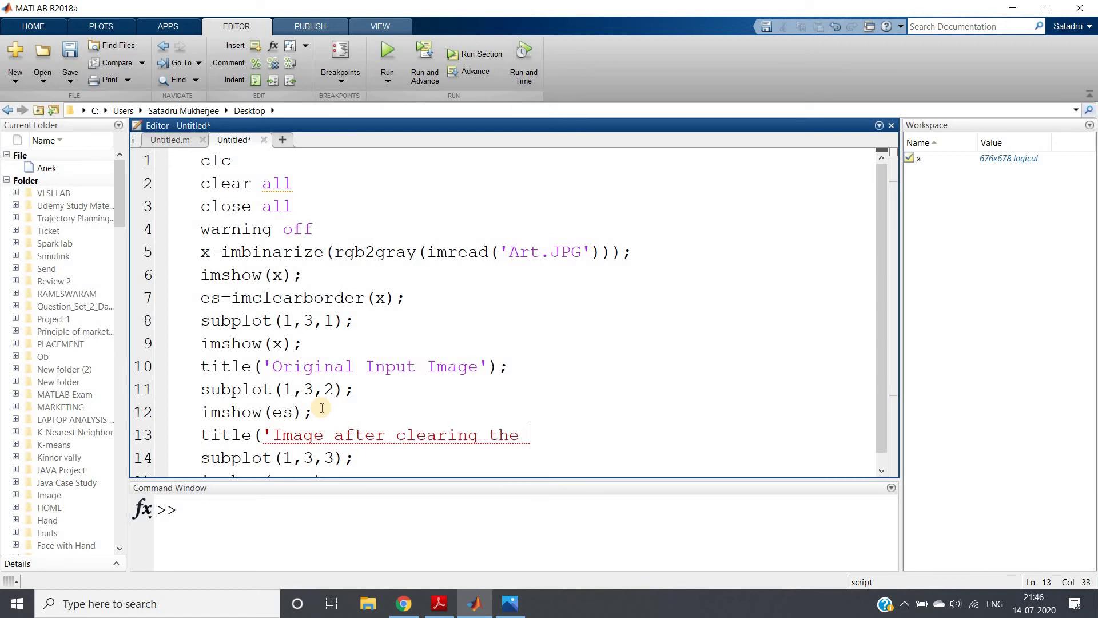
{"action": "type", "text": "border "}
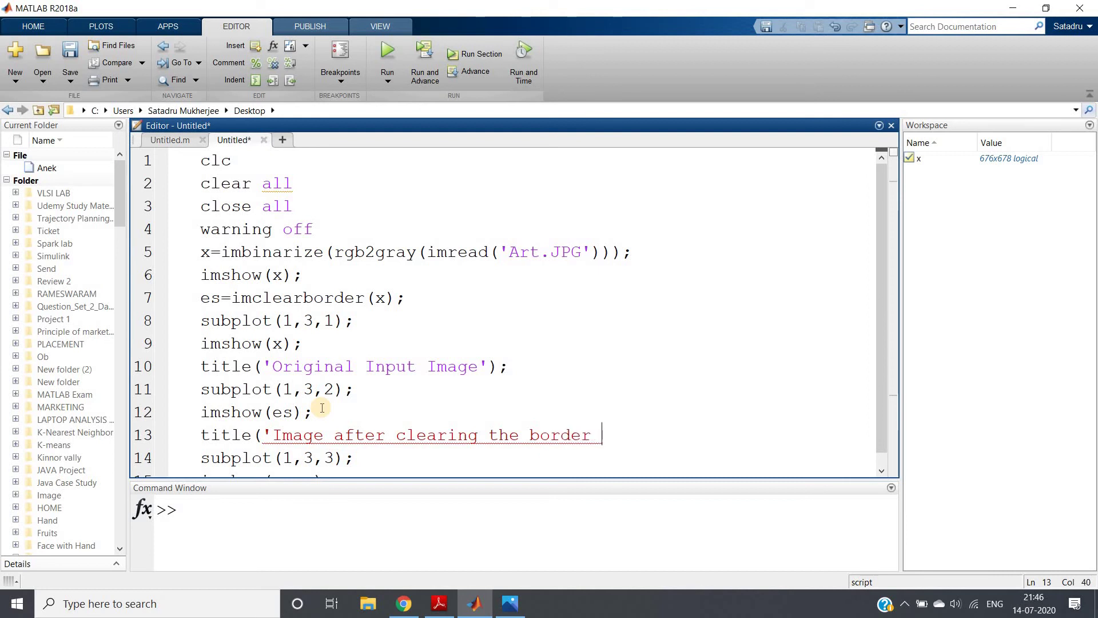
{"action": "type", "text": "objects')"}
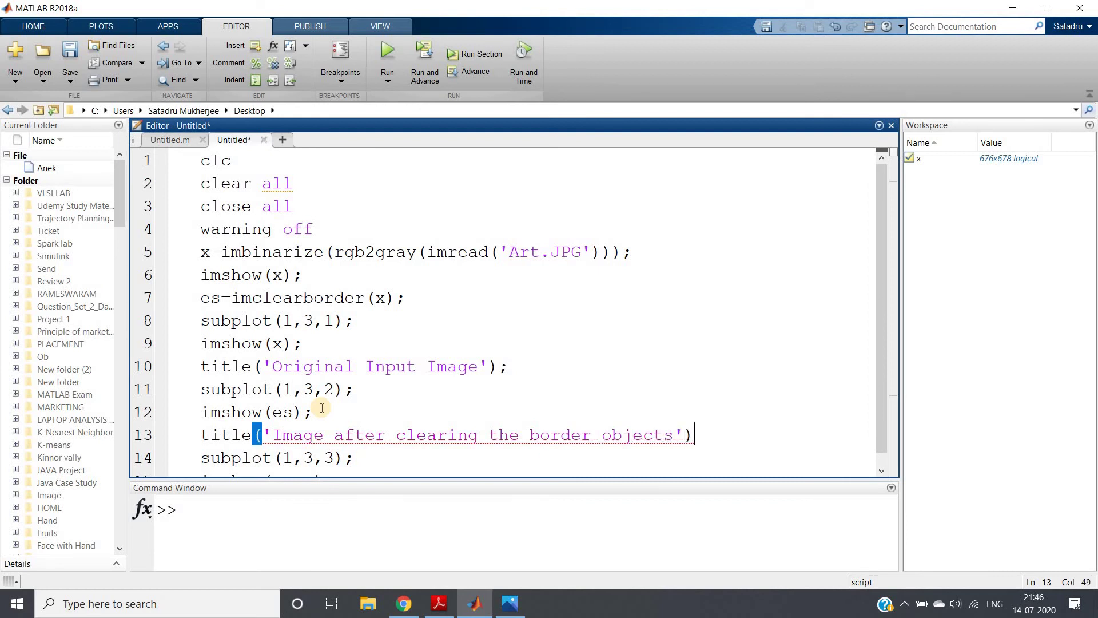
{"action": "type", "text": ";"}
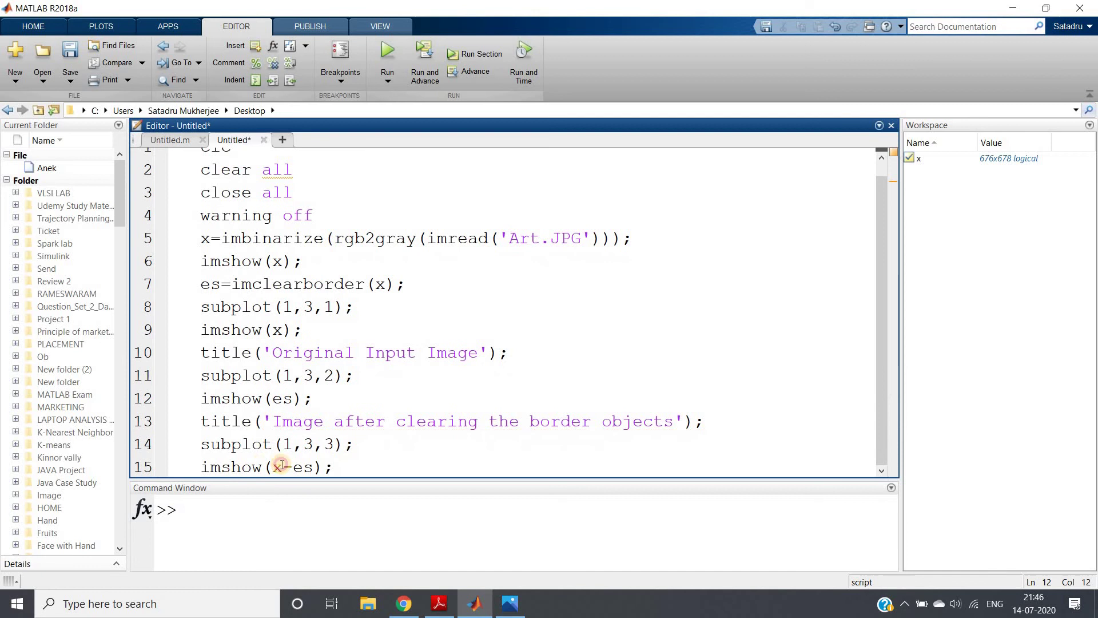
Add title('Border Object'); below imshow(x-es) for the third subplot
{"action": "left_click_drag", "start_coordinate": [253, 467], "coordinate": [332, 465]}
{"action": "left_click", "coordinate": [331, 465]}
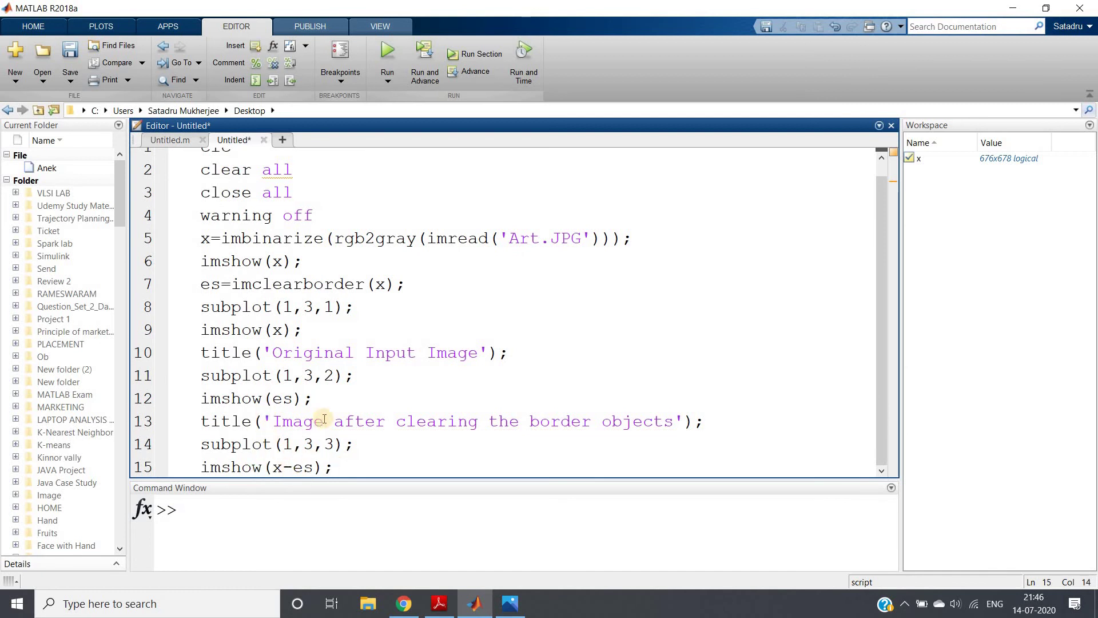
{"action": "key", "text": "Return"}
{"action": "type", "text": "t"}
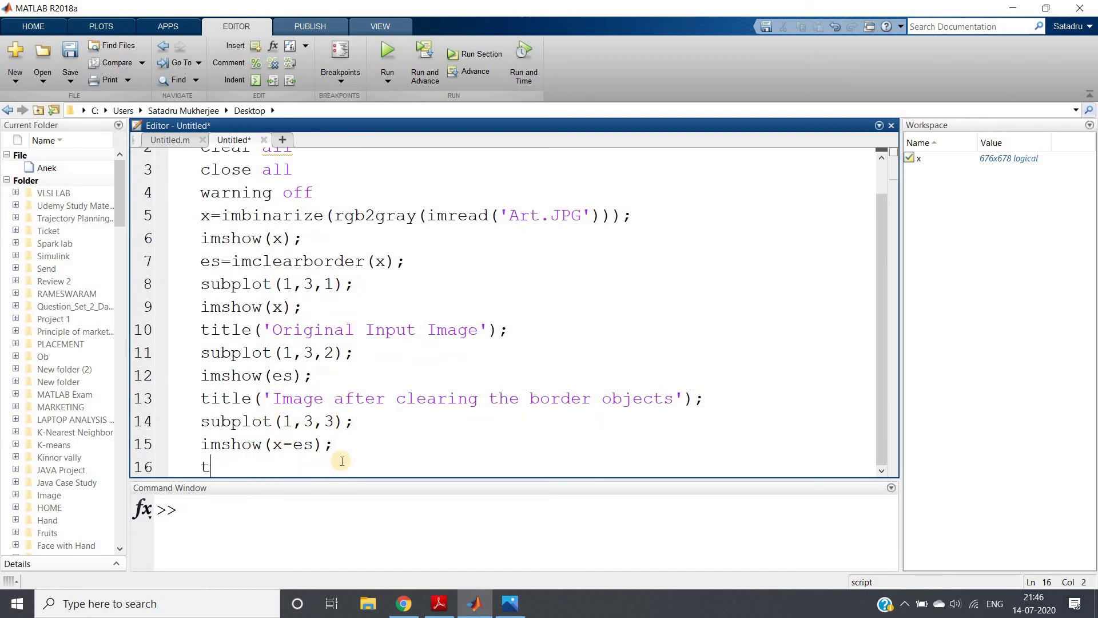
{"action": "type", "text": "itle('"}
{"action": "type", "text": "Border O"}
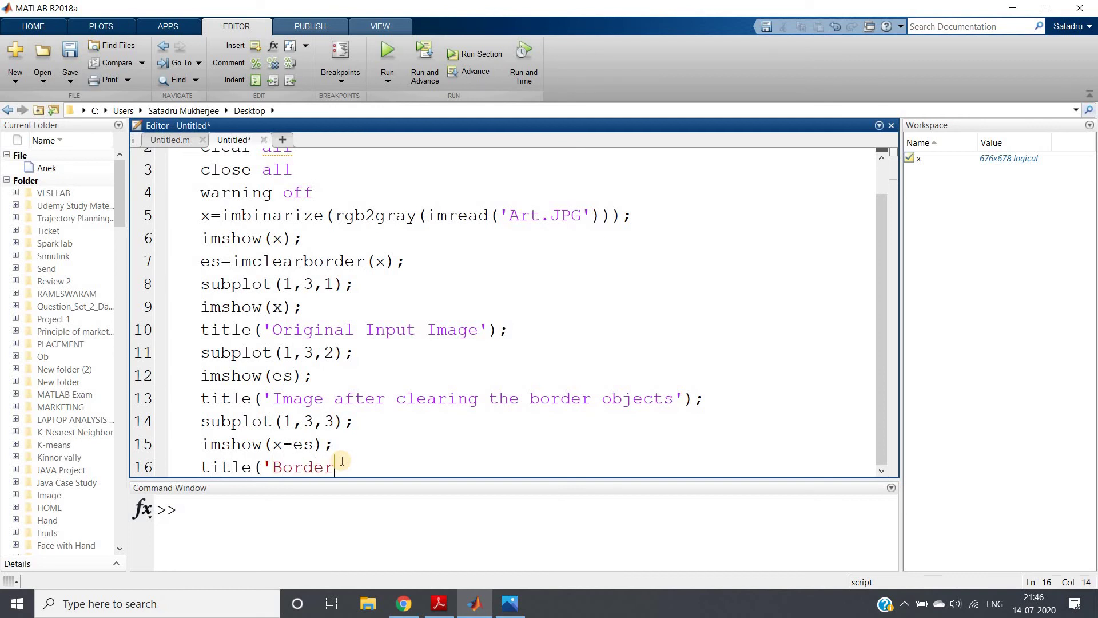
{"action": "type", "text": "bje"}
{"action": "type", "text": "ct');"}
Evaluate the whole script and maximize the resulting three-subplot Figure 1
{"action": "key", "text": "ctrl+a"}
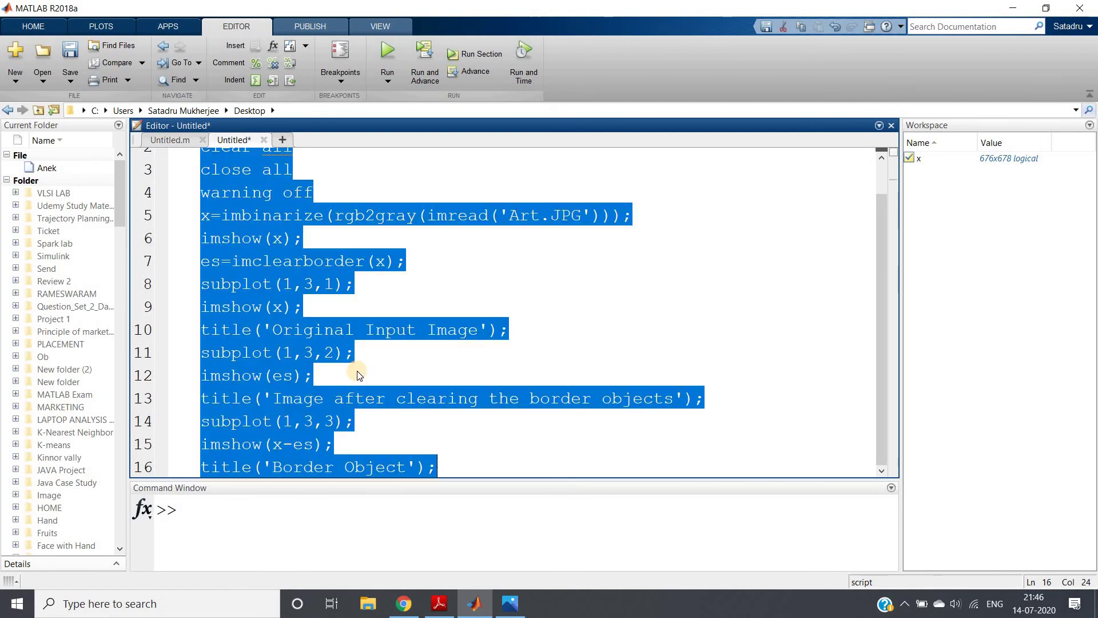
{"action": "right_click", "coordinate": [357, 317]}
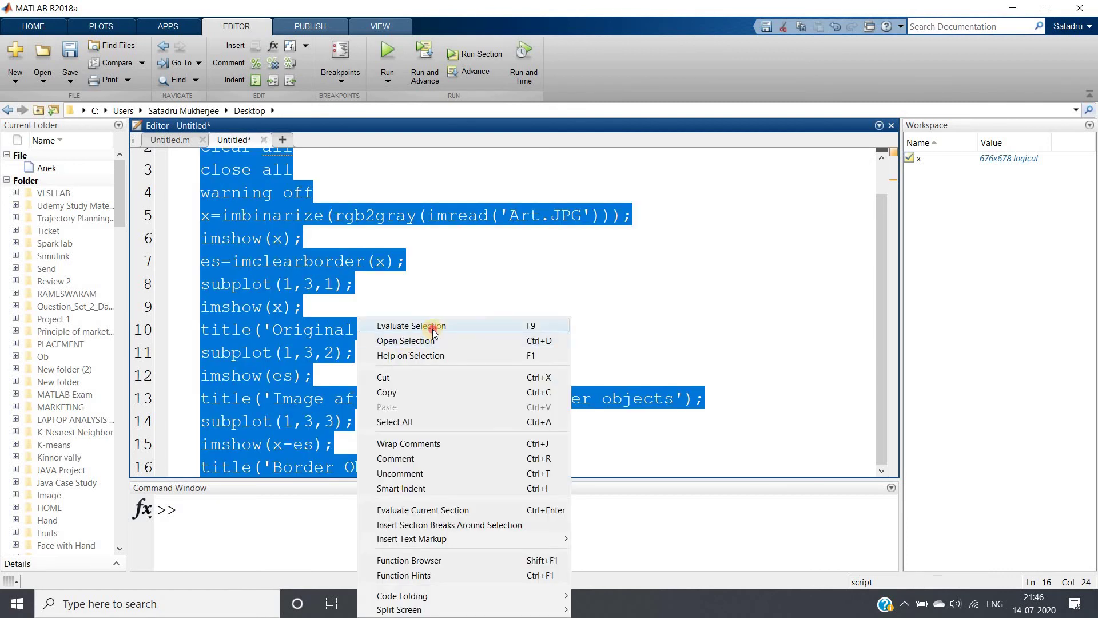
{"action": "left_click", "coordinate": [431, 327]}
{"action": "left_click", "coordinate": [743, 63]}
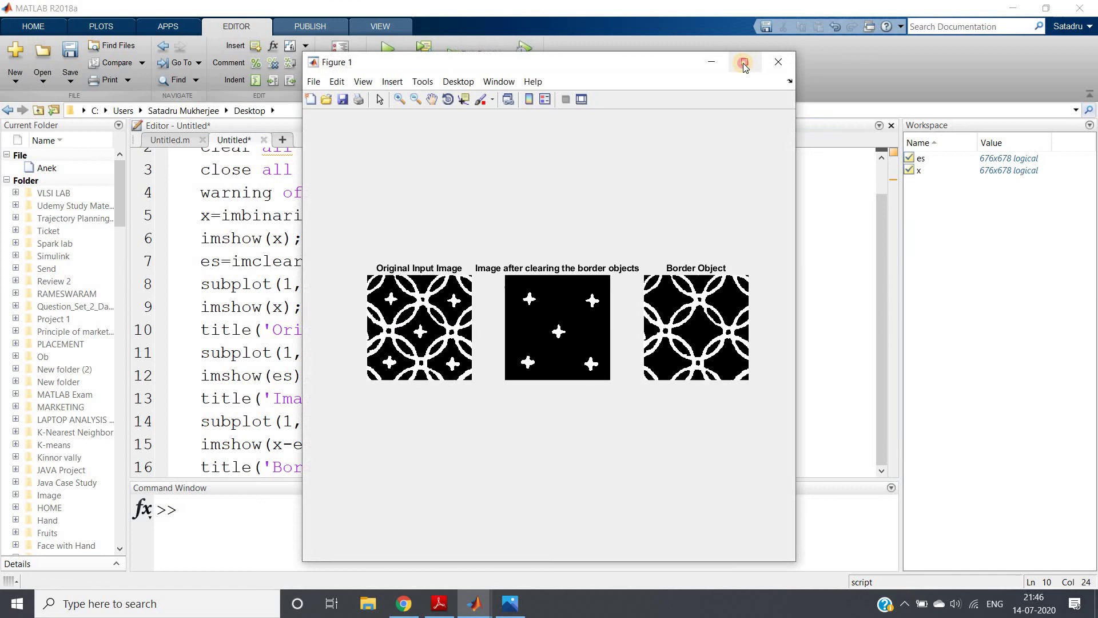
{"action": "left_click", "coordinate": [743, 63]}
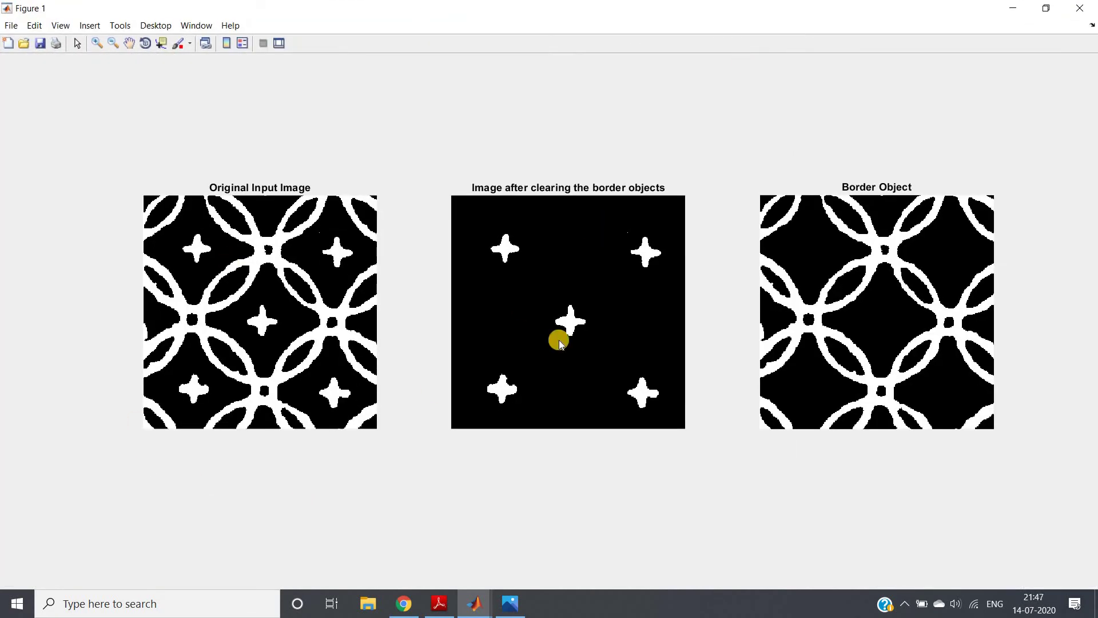